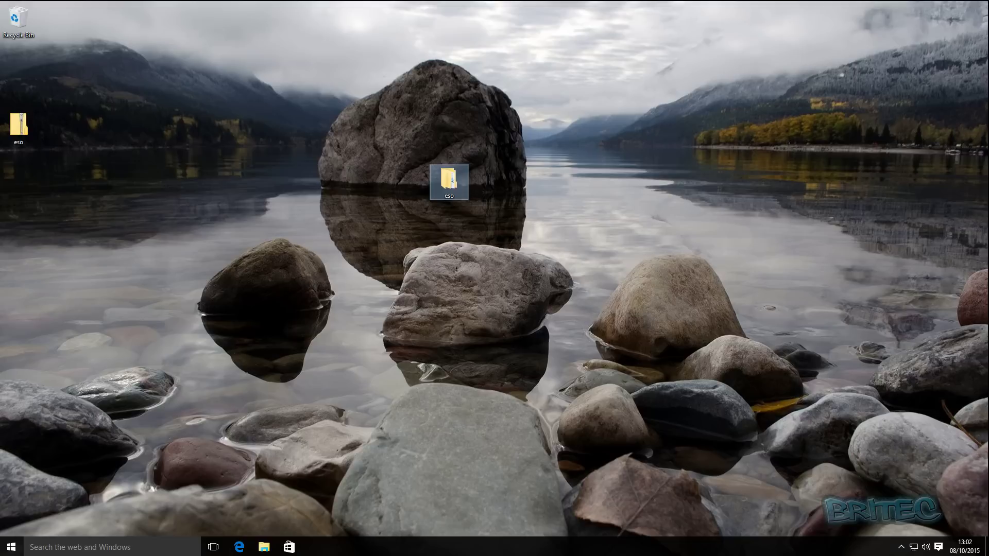
- Launch eso.exe from the desktop's eso\eso folder using Run as administrator
double_click(450, 180)
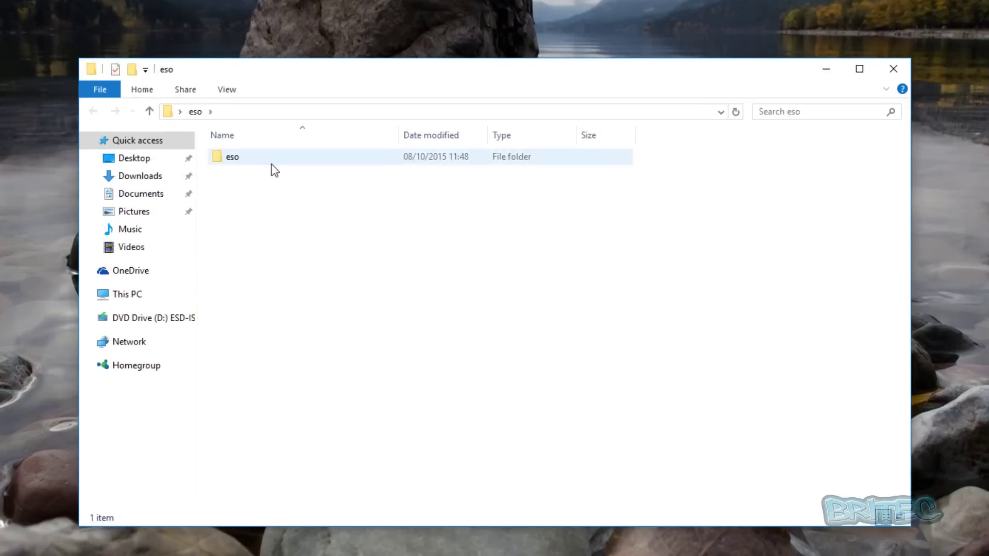
double_click(246, 159)
left_click(249, 157)
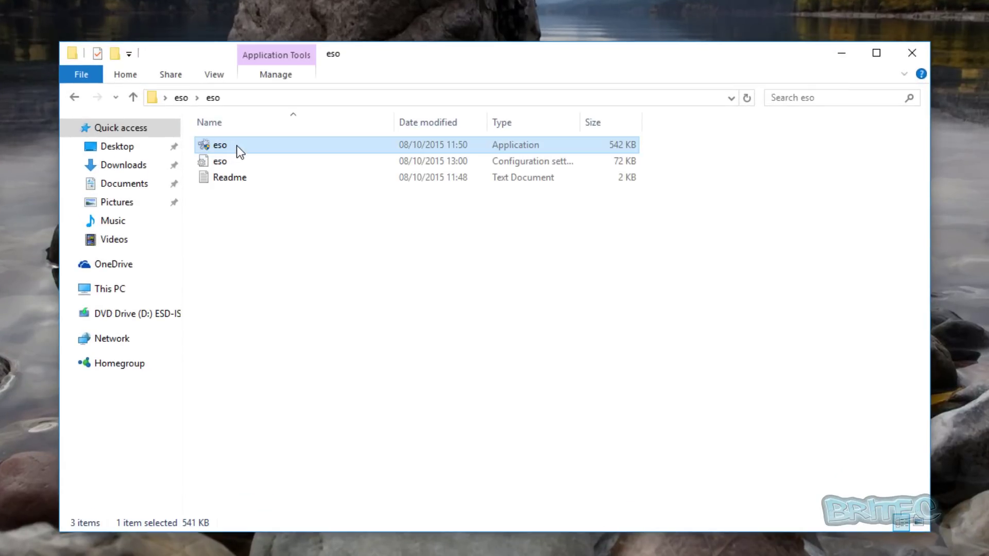
right_click(243, 143)
left_click(299, 178)
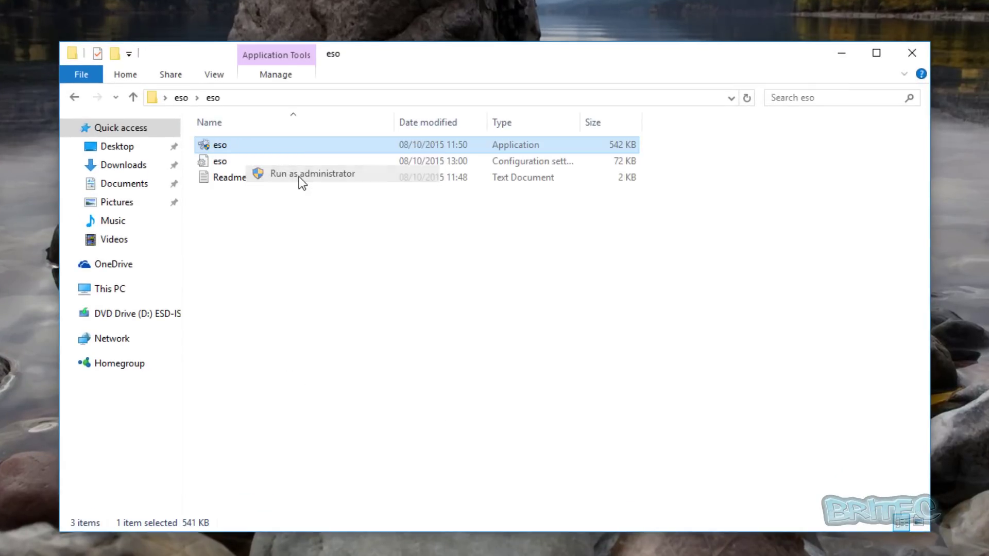
- Accept the UAC prompt, close Explorer, and compare presets, ending on Safe with every service Disabled
left_click(552, 236)
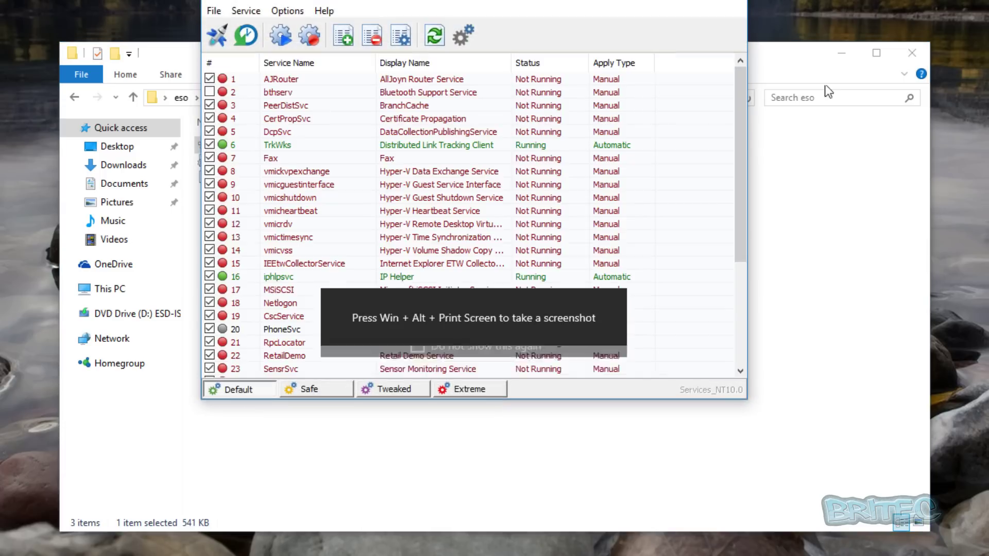
left_click(908, 56)
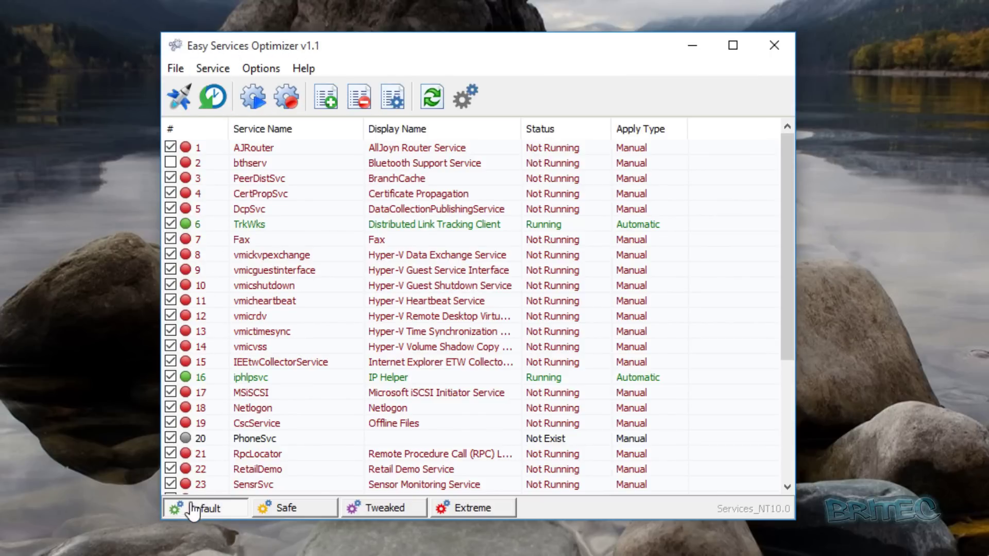
left_click(287, 508)
left_click(376, 511)
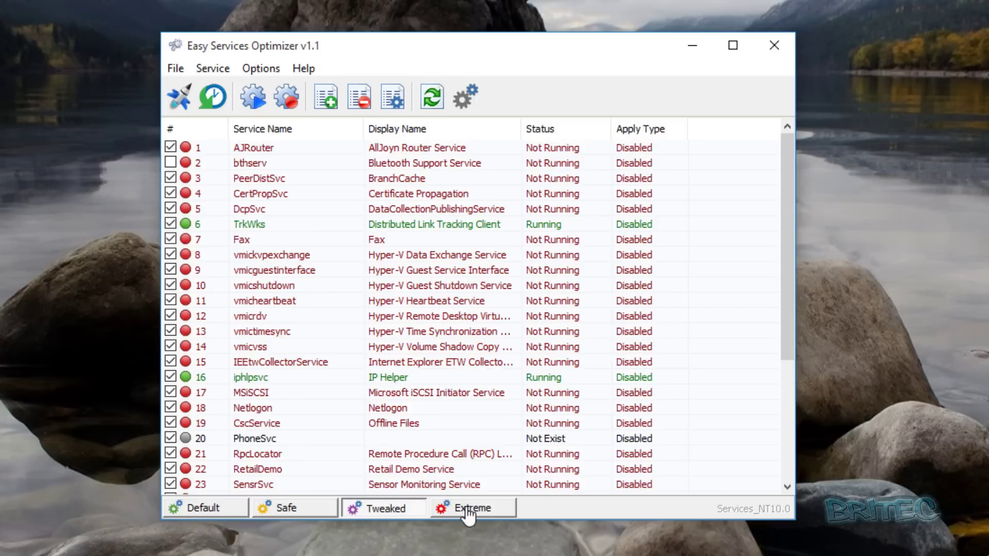
left_click(228, 511)
left_click(289, 511)
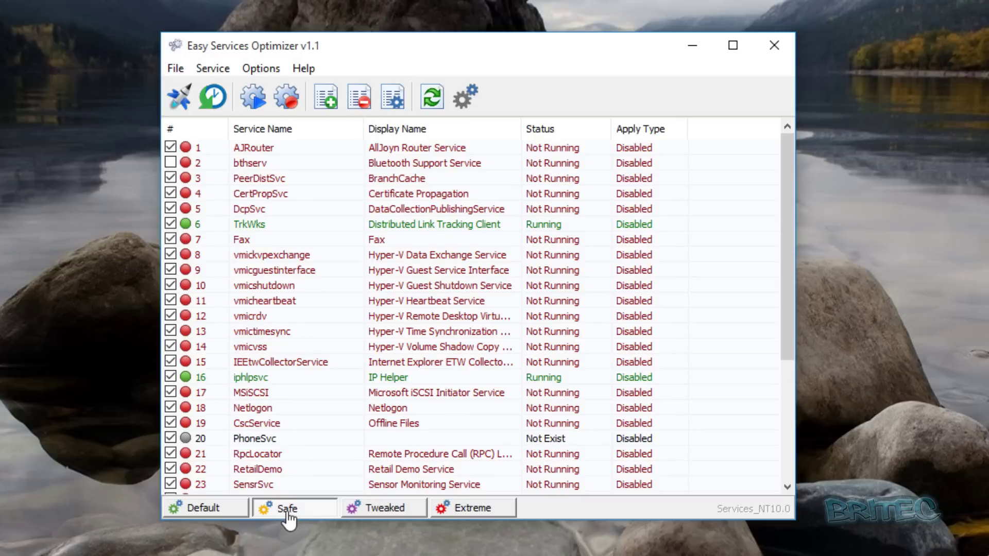
left_click(206, 509)
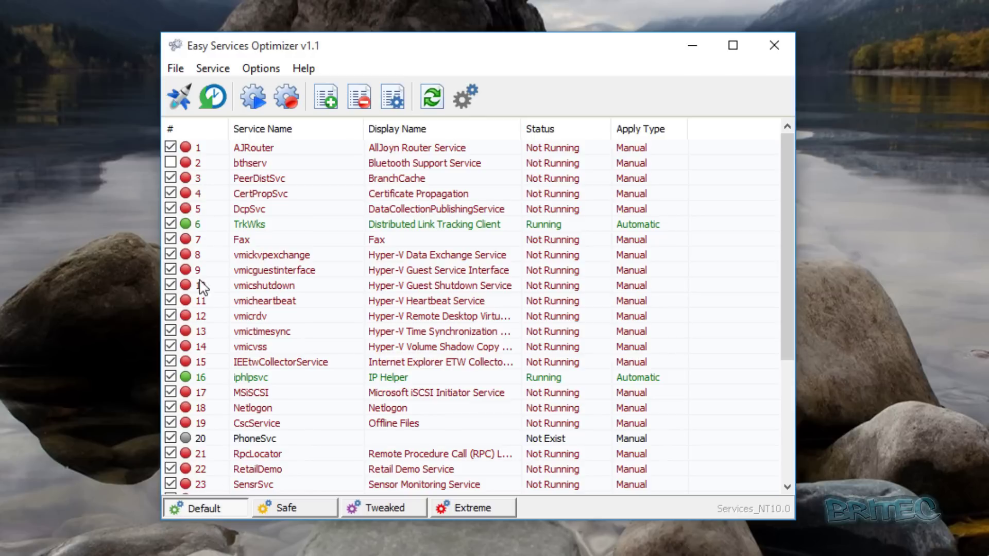
left_click(285, 509)
left_click(206, 512)
left_click(288, 512)
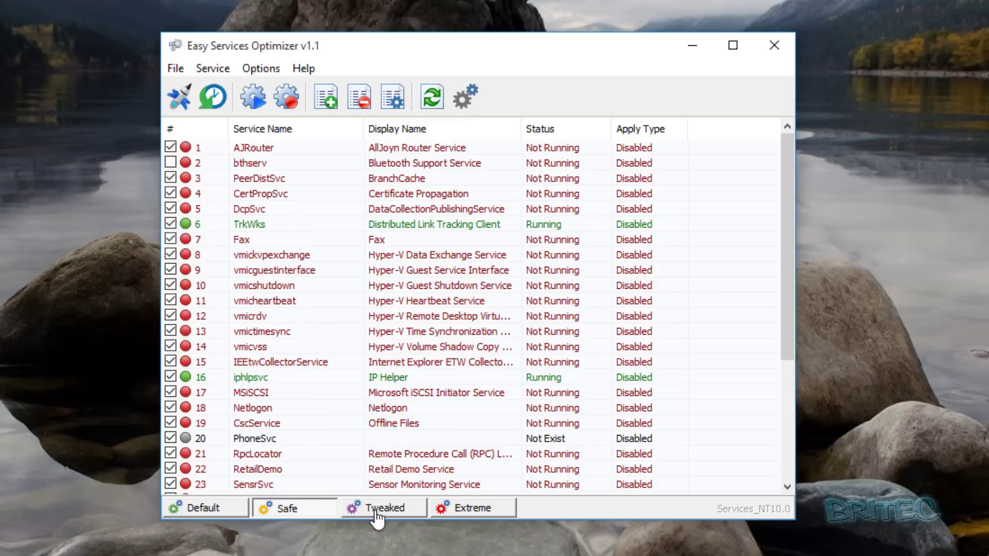
left_click(212, 510)
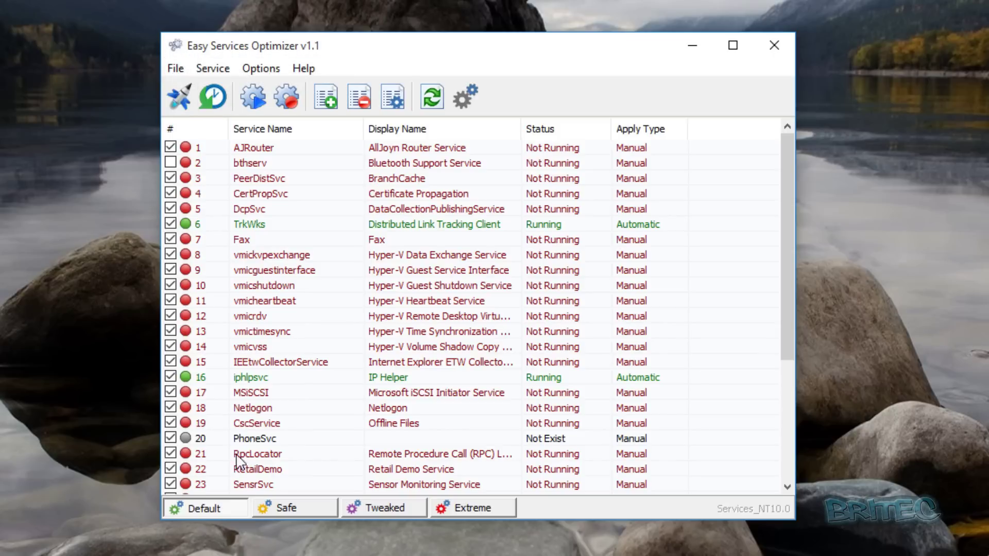
left_click(286, 509)
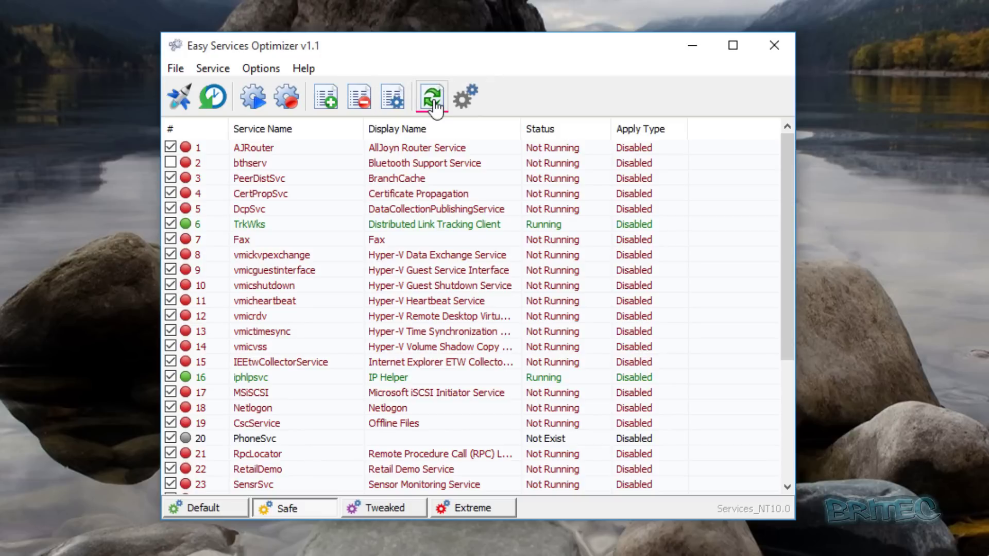
left_click(468, 100)
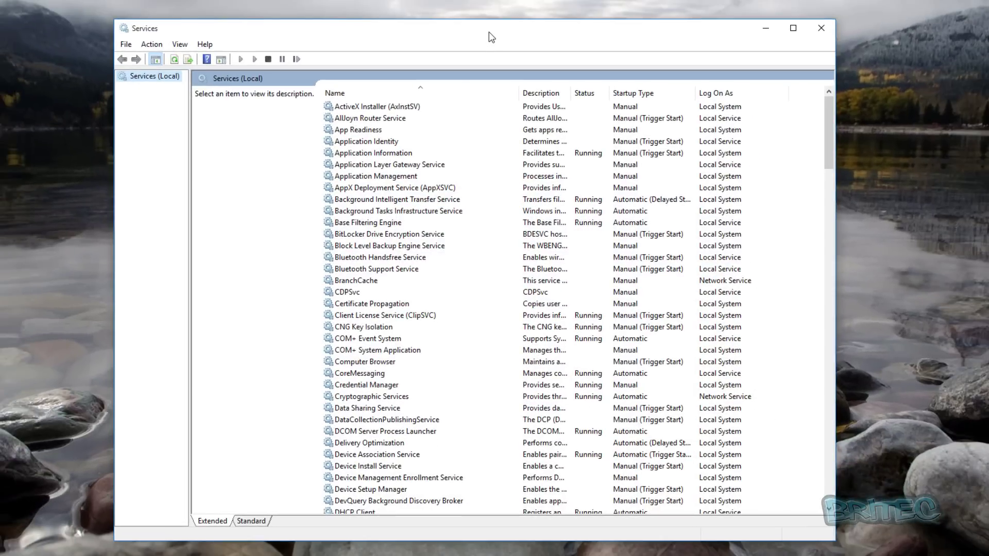
left_click_drag(490, 37, 465, 40)
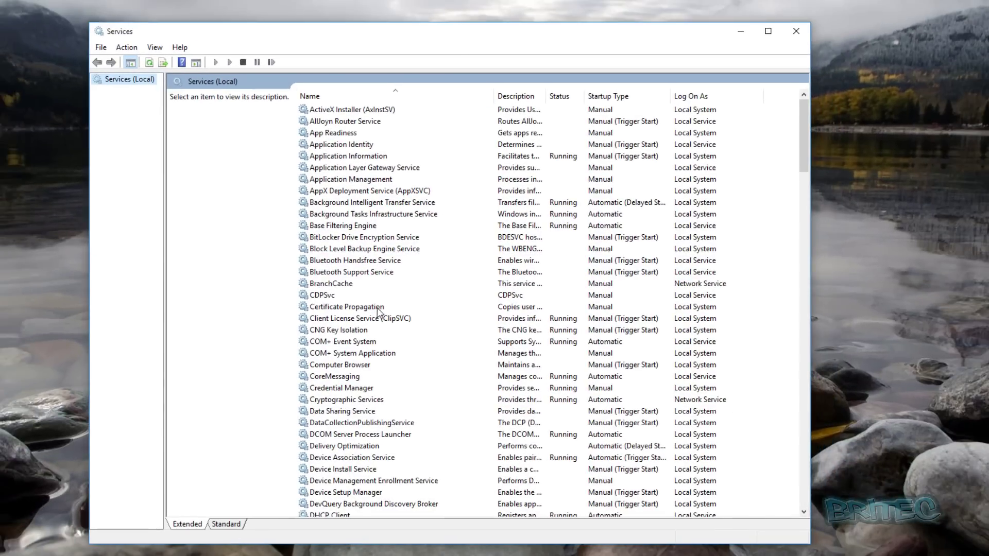
scroll(398, 333, "down", 16)
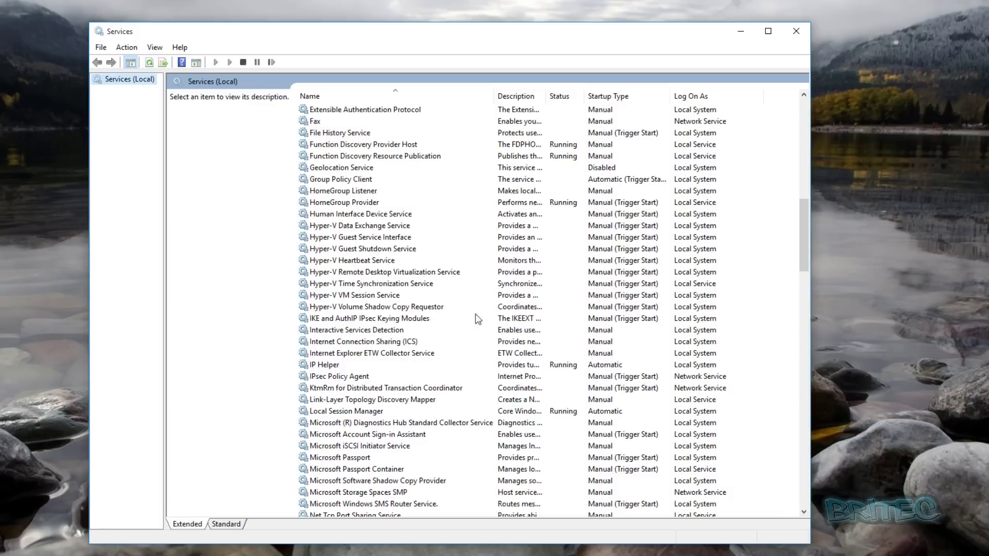
scroll(378, 396, "down", 8)
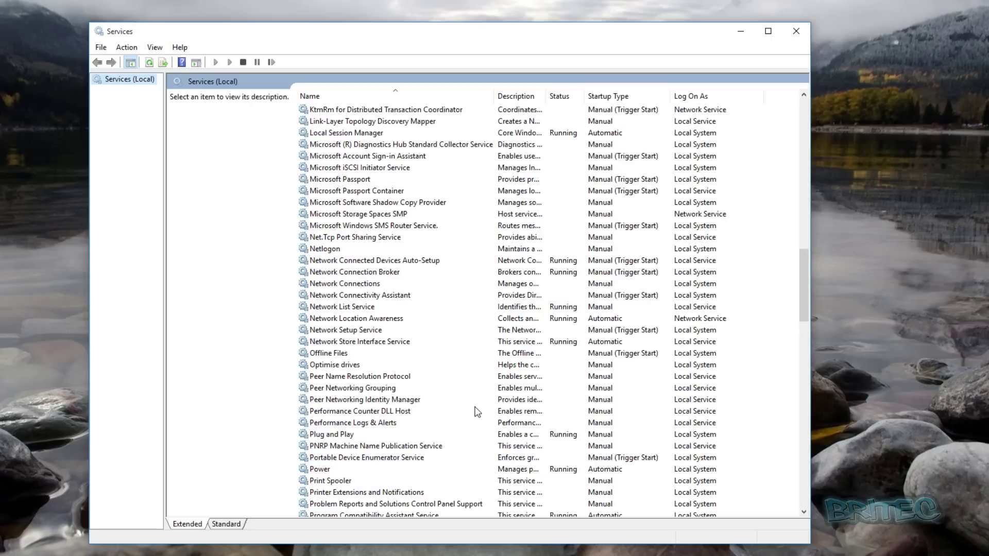
scroll(474, 409, "down", 4)
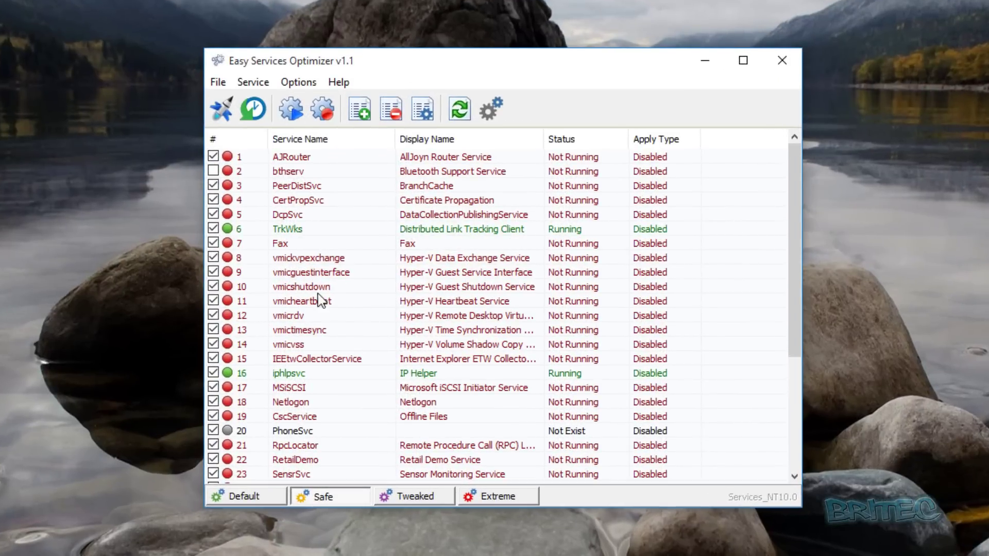
left_click(329, 257)
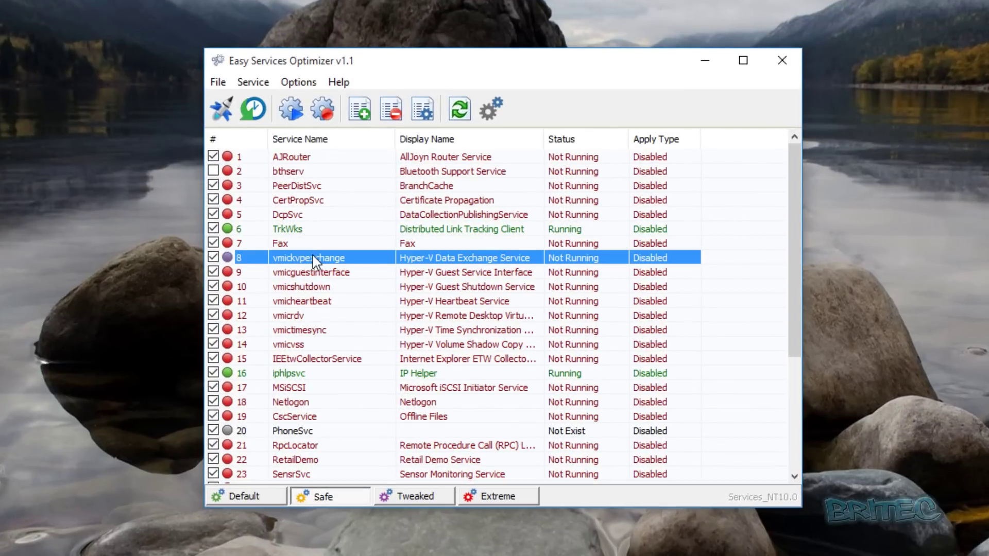
right_click(313, 257)
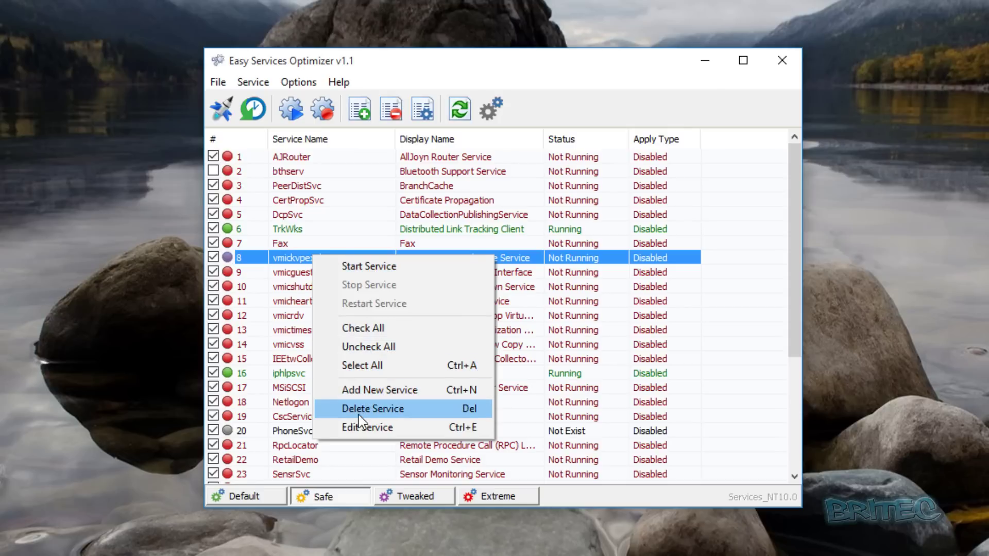
left_click(358, 432)
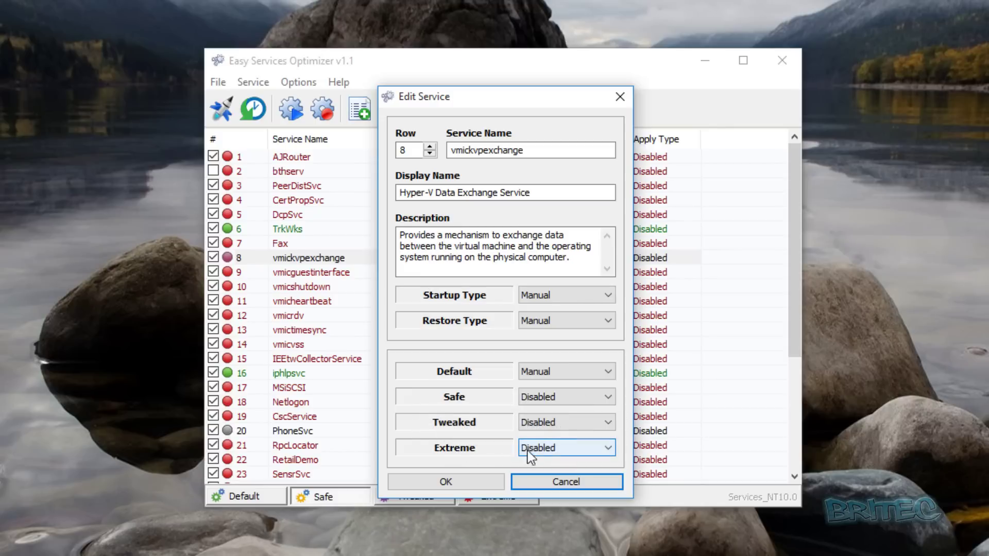
left_click(609, 449)
left_click(609, 448)
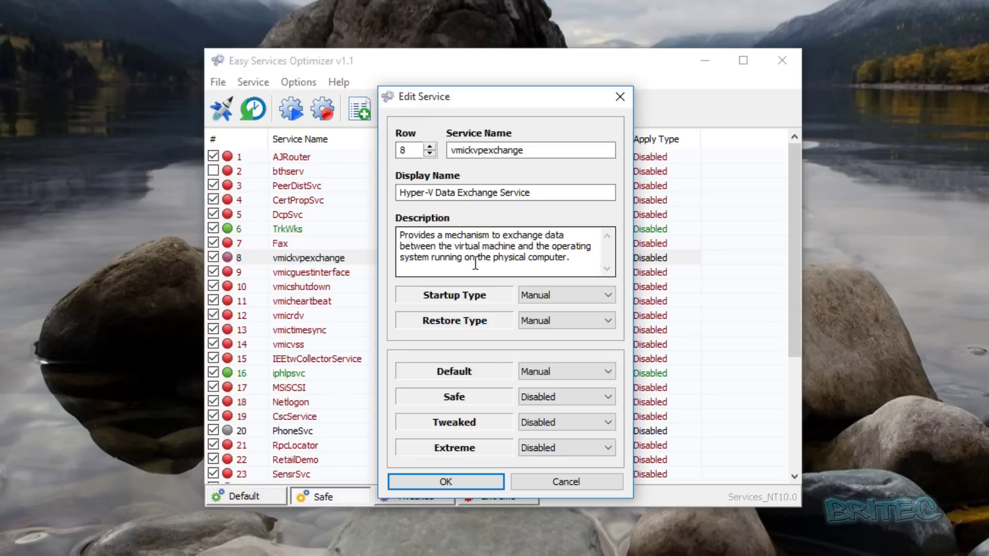
left_click_drag(571, 257, 370, 233)
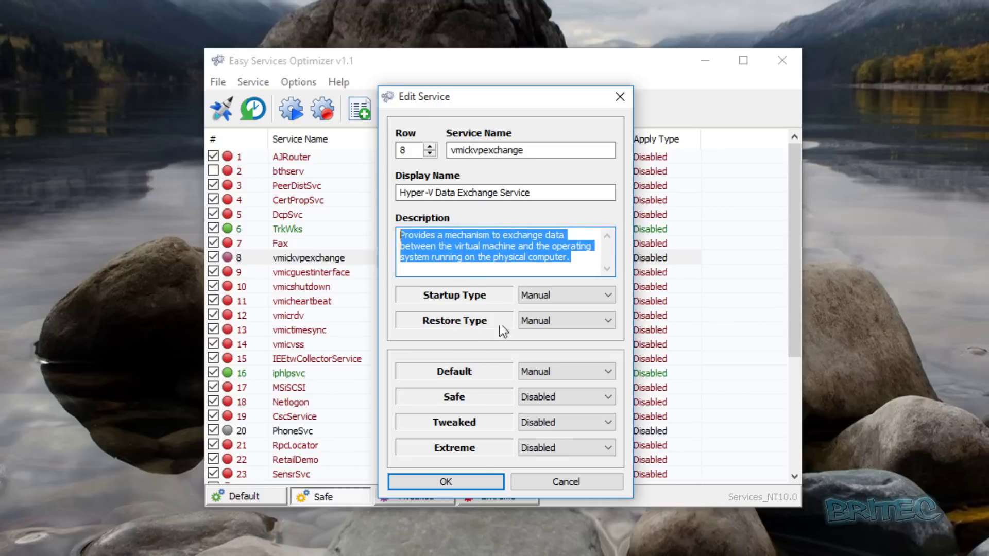
left_click(474, 246)
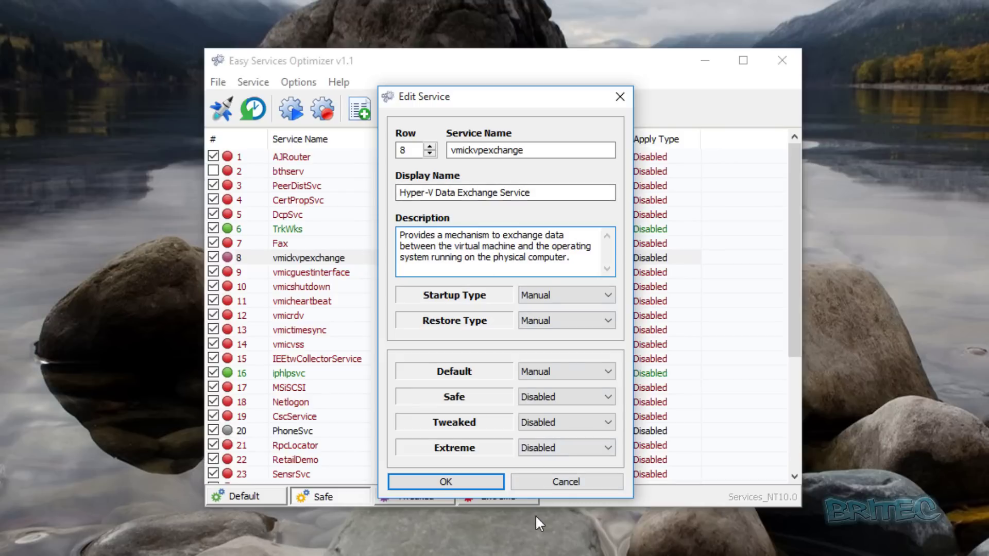
left_click(548, 483)
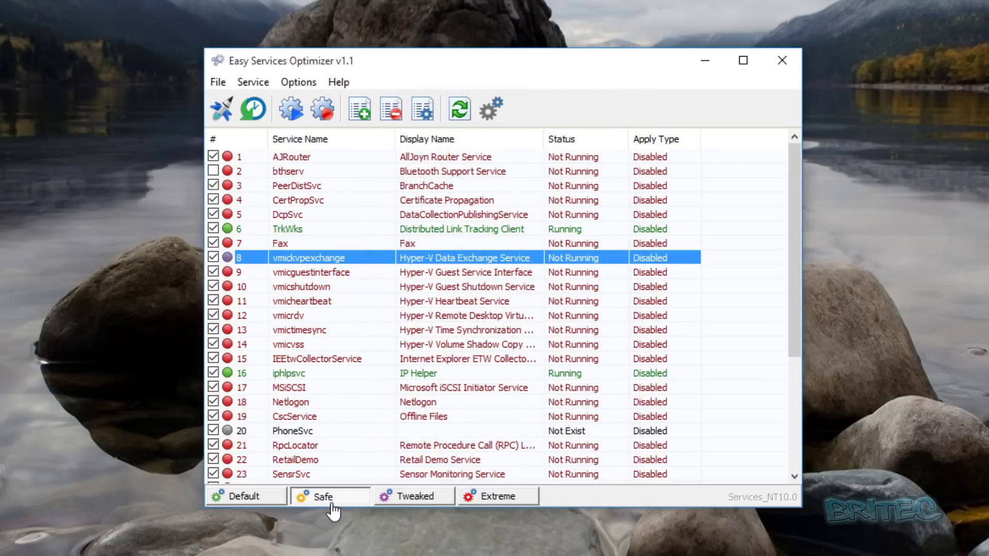
- Browse the service list and File menu, then switch the list to the Default preset
scroll(367, 361, "down", 4)
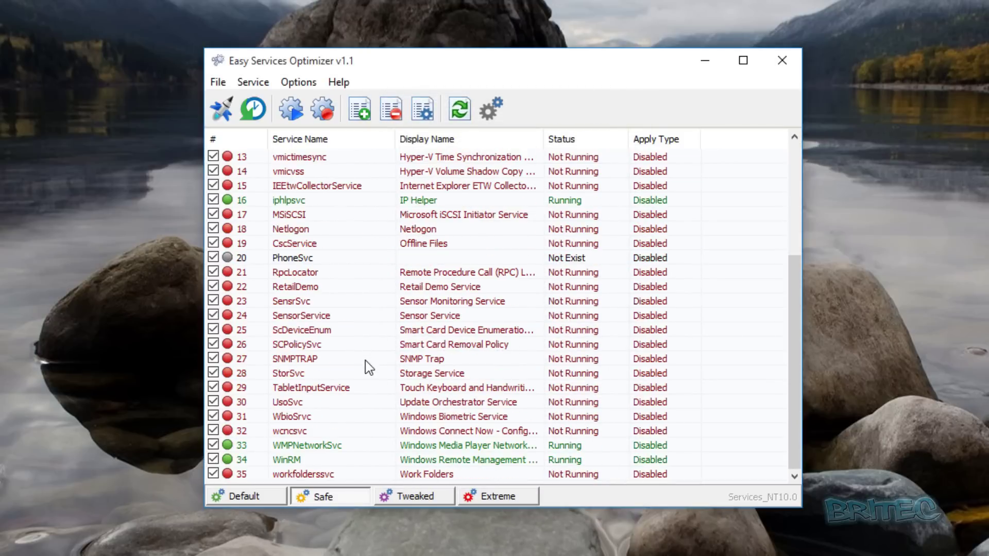
scroll(316, 432, "up", 3)
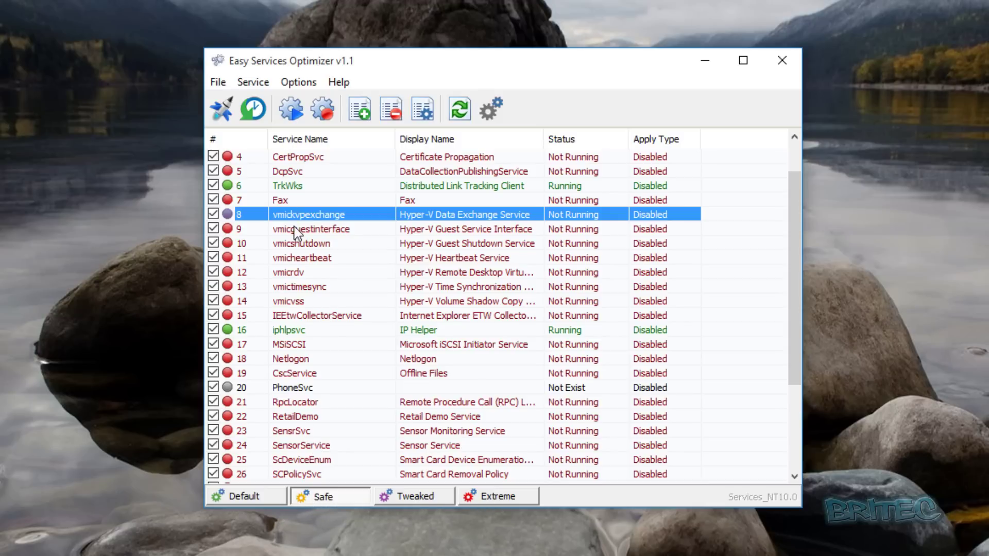
left_click(218, 82)
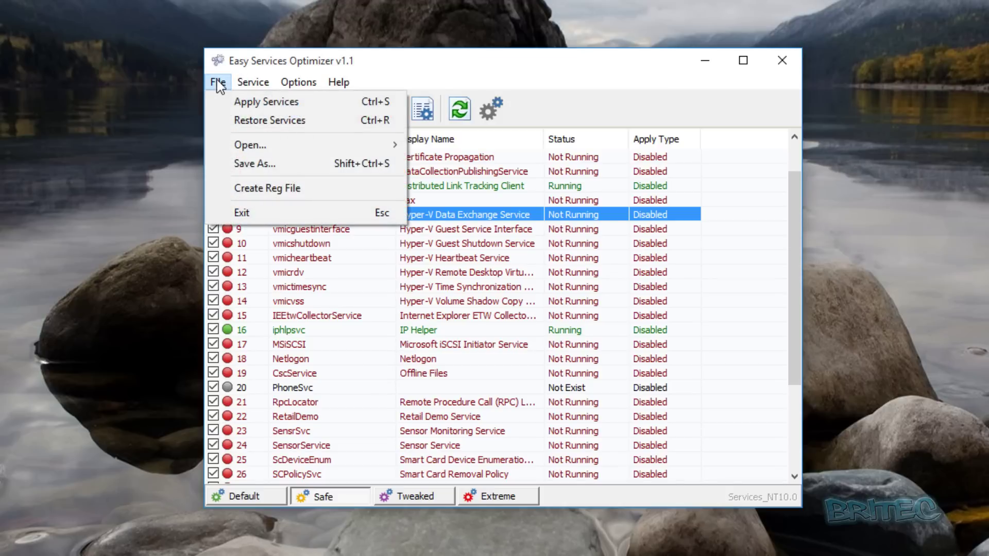
mouse_move(256, 91)
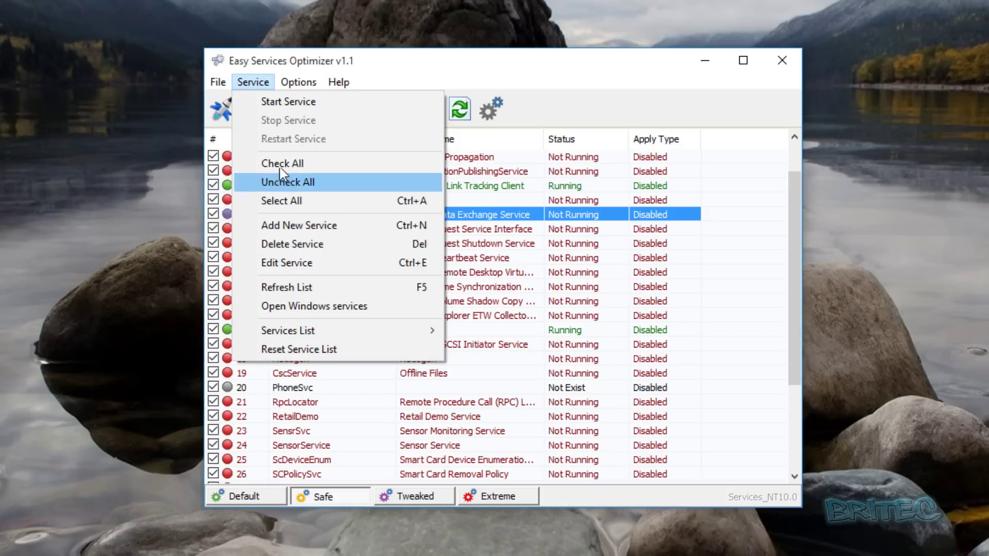
mouse_move(210, 83)
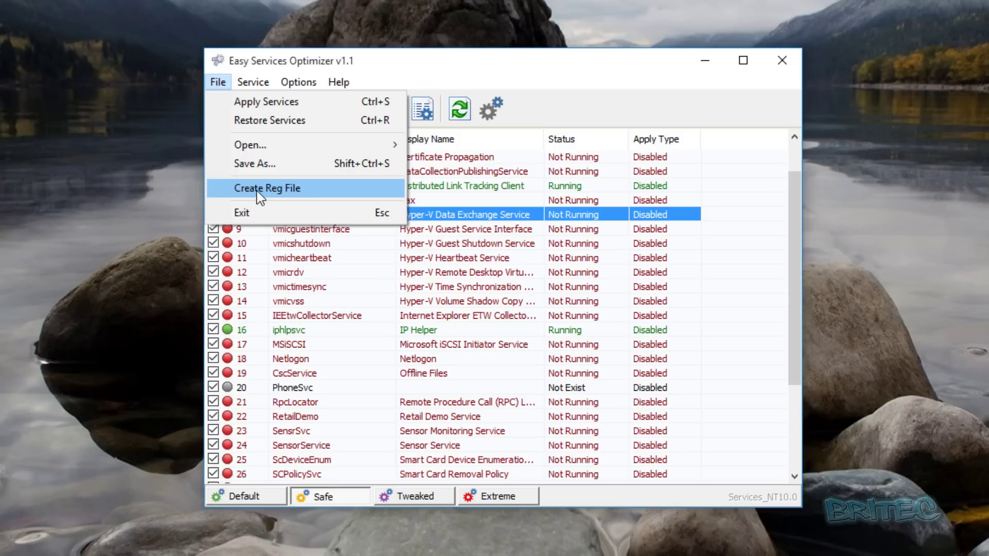
left_click(260, 489)
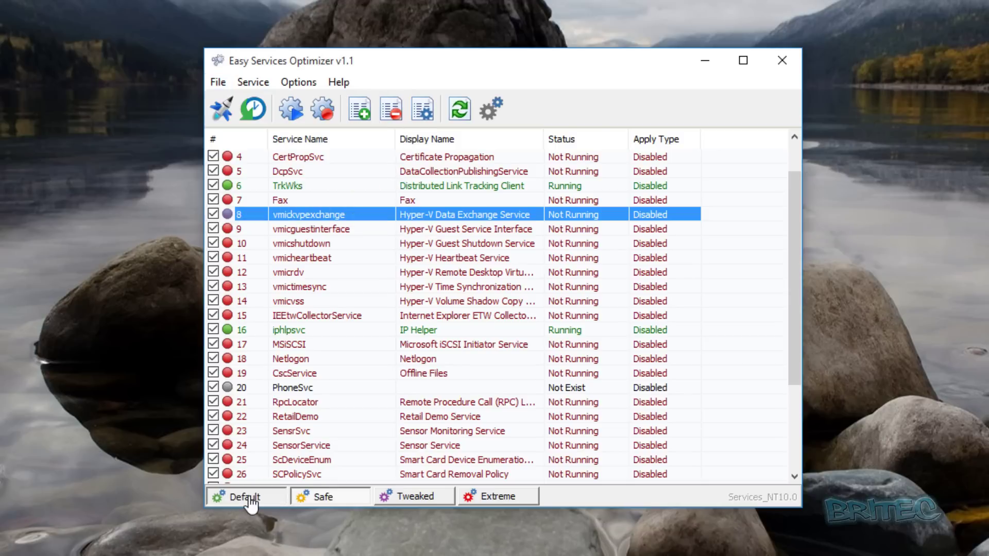
left_click(260, 489)
- Export the default service settings with File > Create Reg File, saving the .reg to the Desktop
left_click(218, 83)
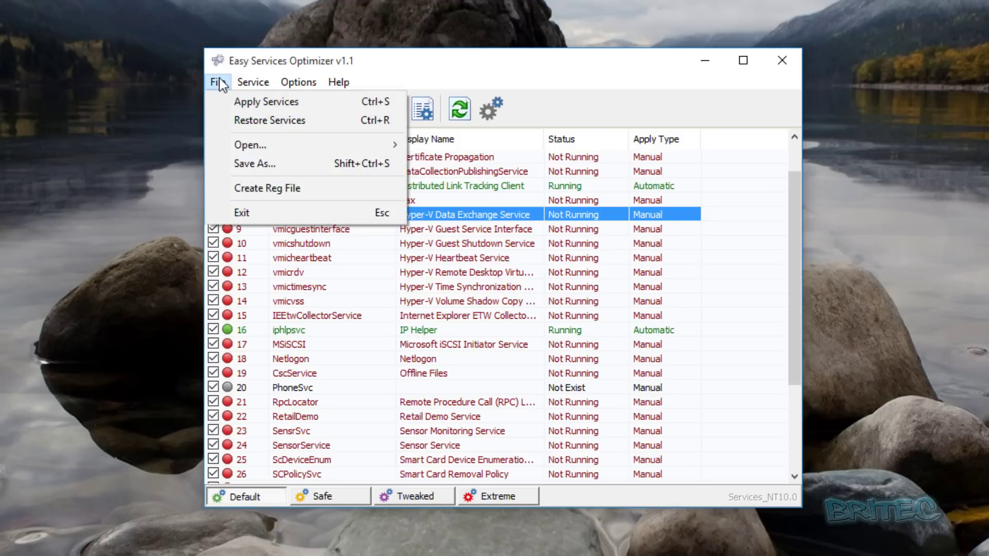
left_click(266, 188)
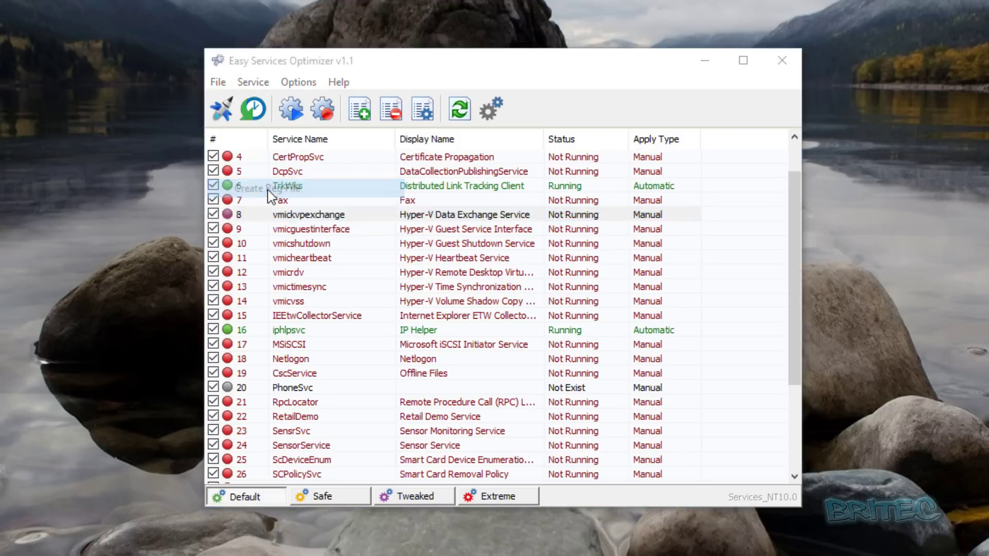
left_click(762, 484)
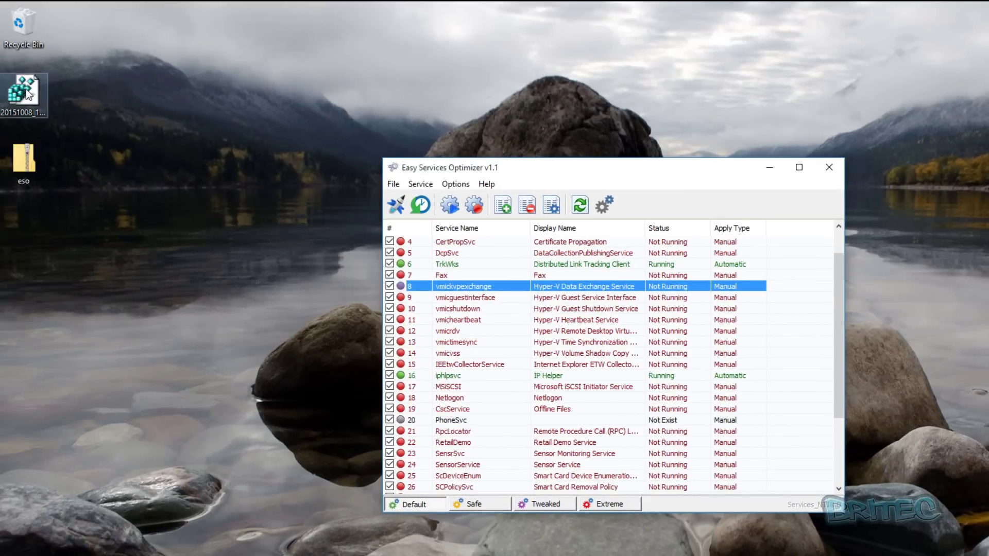
- Open 20151008_130601_ServiceList.reg in Notepad with Edit and scroll through its service Start values
right_click(26, 91)
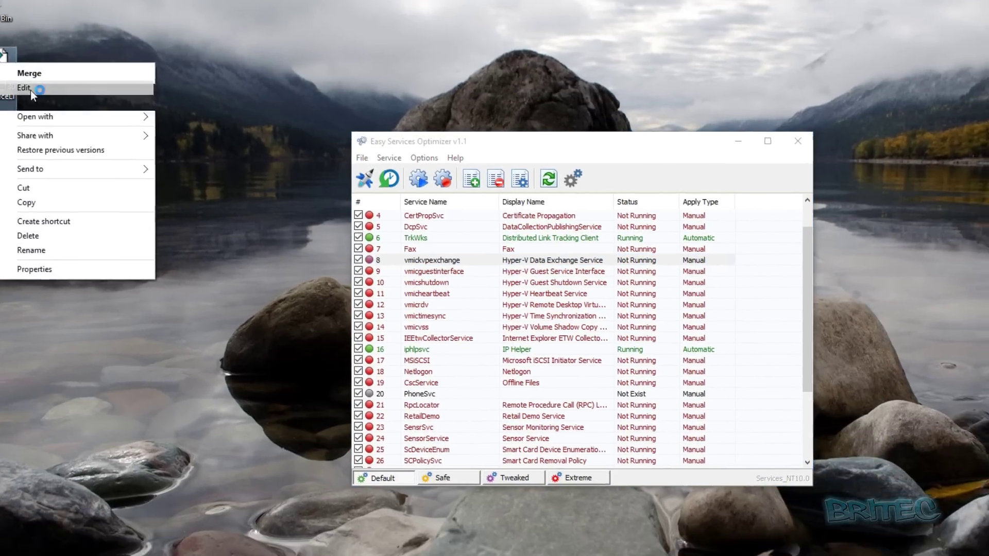
left_click(62, 114)
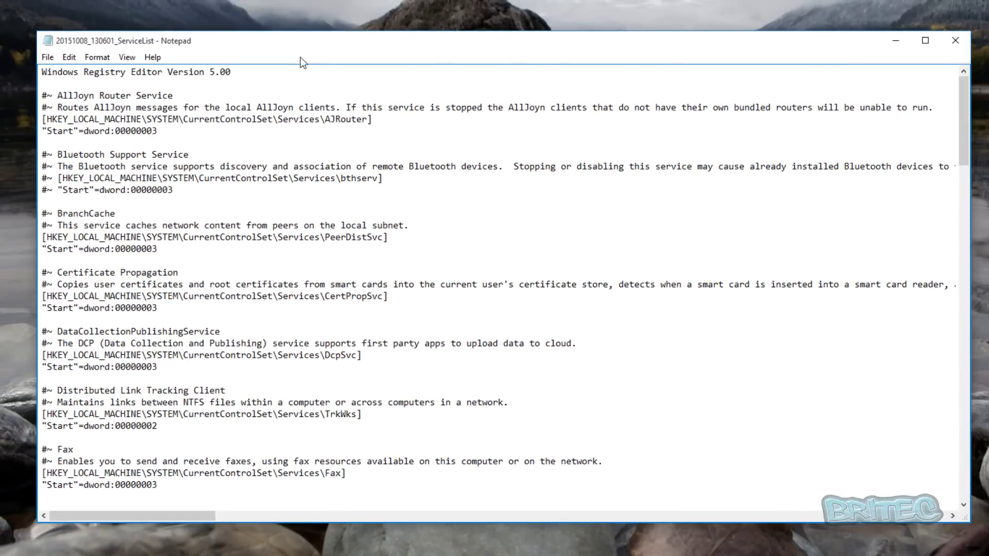
scroll(325, 182, "down", 9)
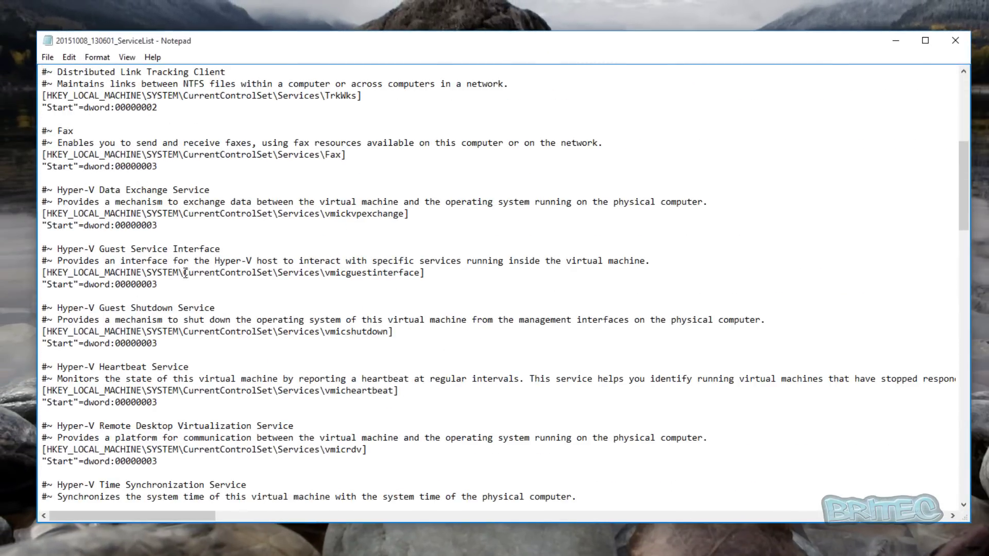
scroll(244, 298, "down", 18)
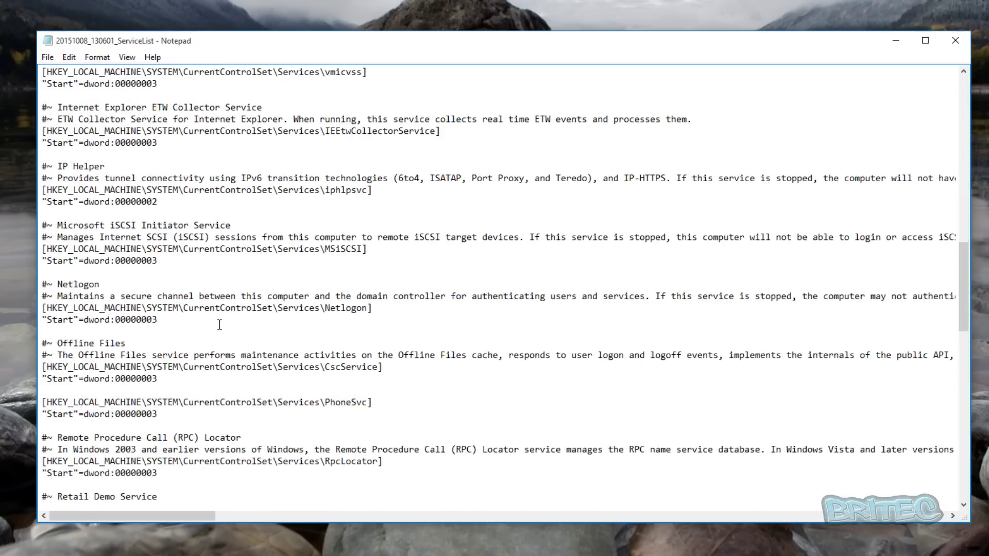
scroll(208, 345, "down", 17)
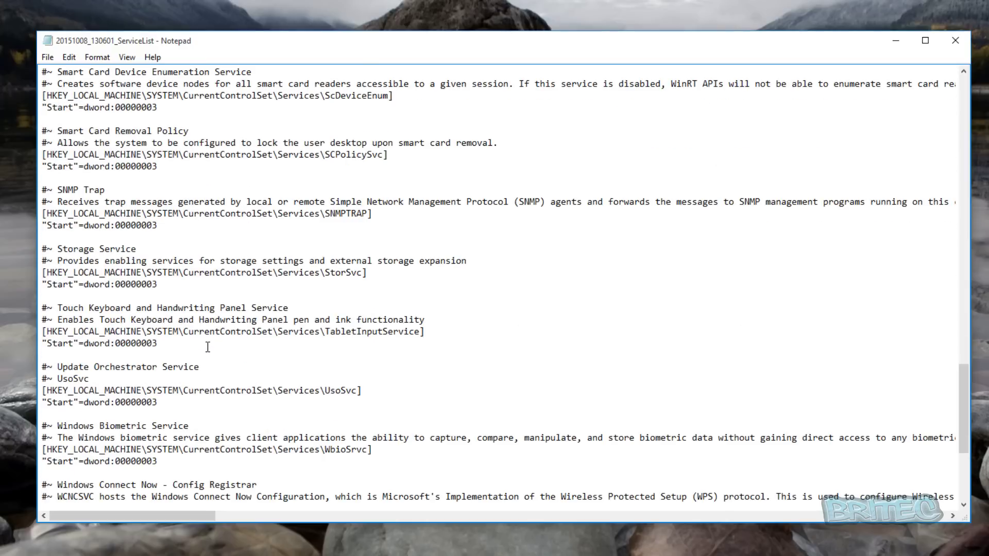
scroll(207, 346, "down", 3)
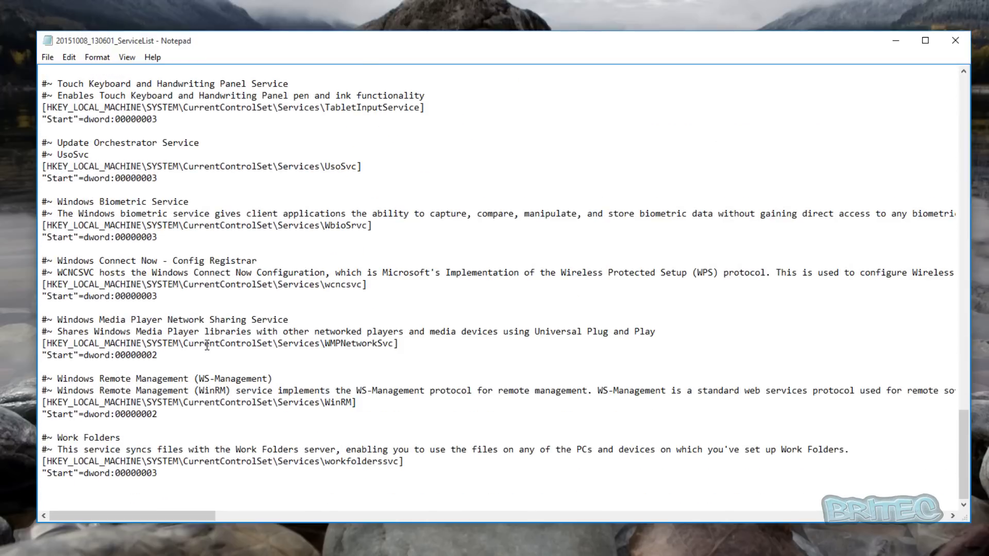
- Close Notepad, scroll the service list to the top, and browse Options > Languages and Help without changes
left_click(955, 40)
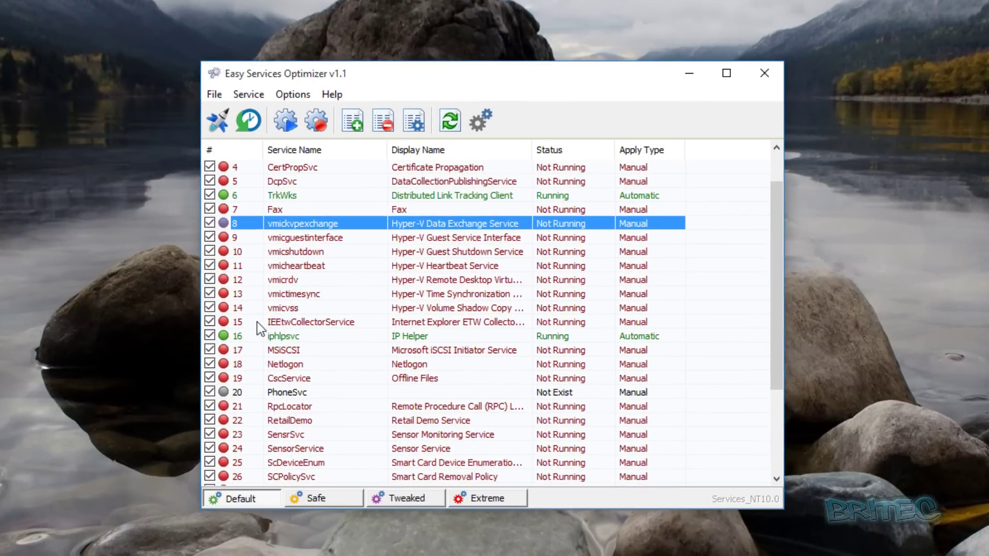
scroll(257, 323, "up", 1)
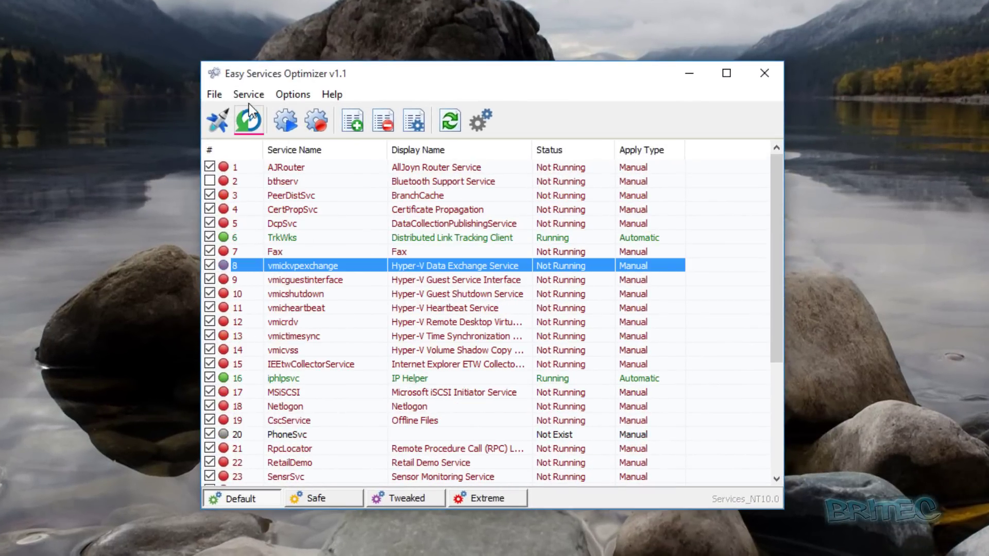
left_click(303, 96)
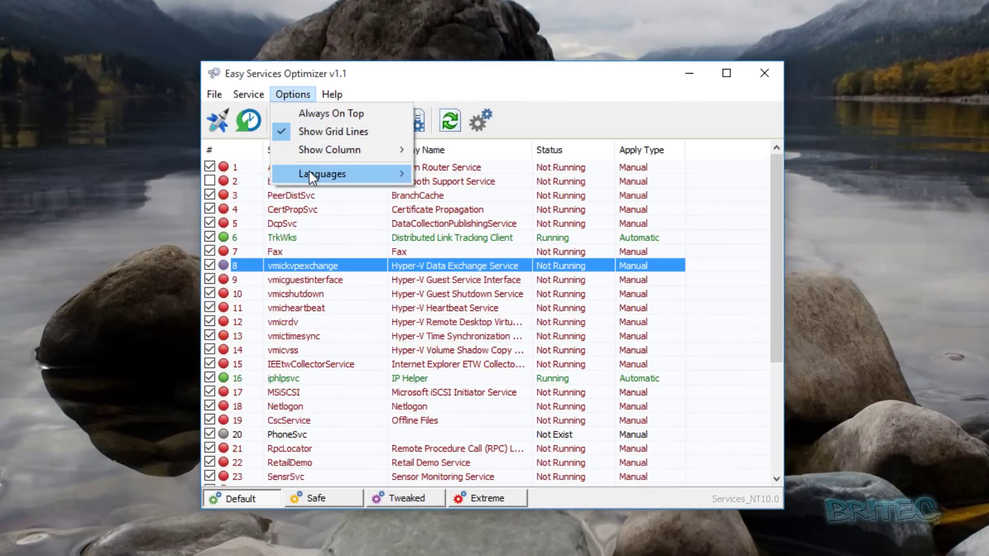
mouse_move(309, 173)
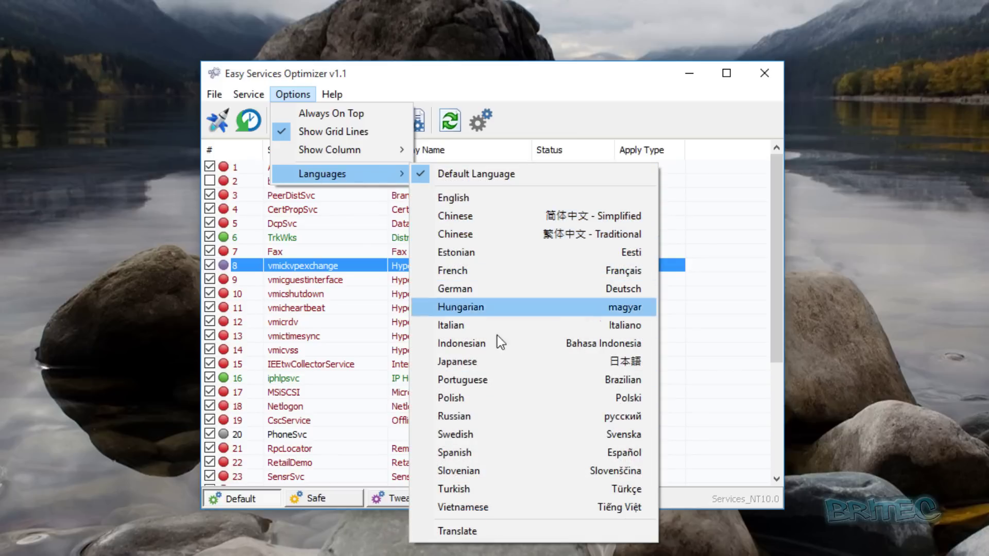
mouse_move(335, 94)
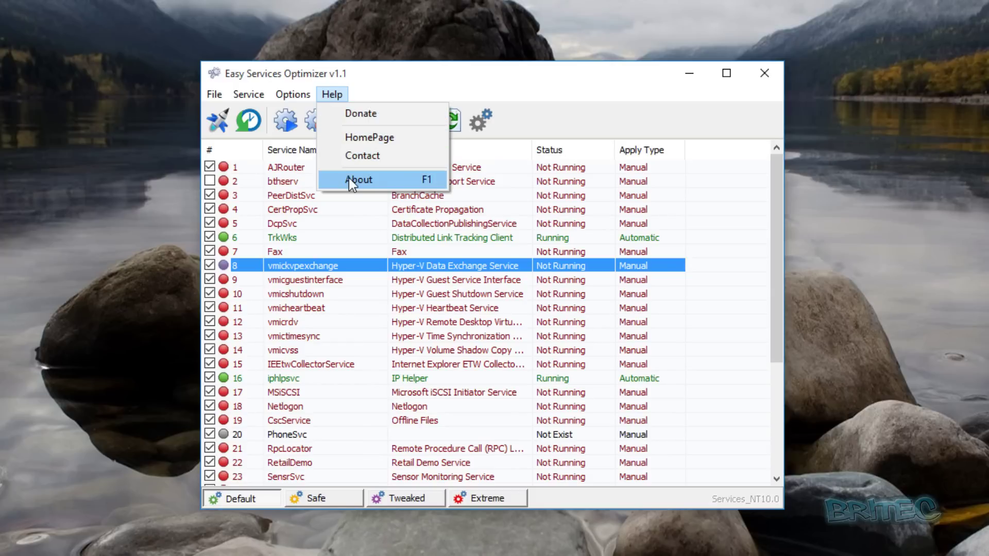
left_click(489, 75)
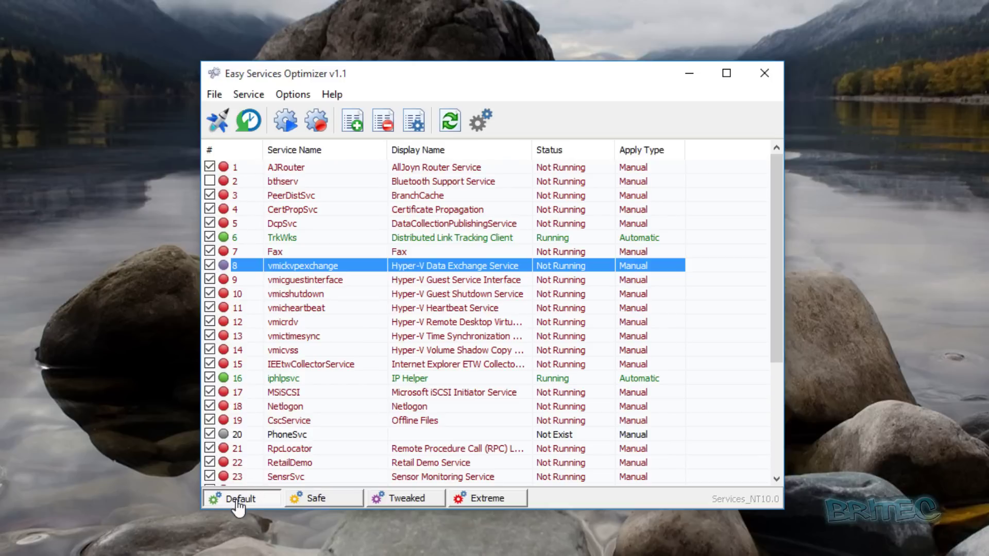
- Switch to the Safe preset, stopping services like iphlpsvc, and open the Windows Services console
left_click(309, 507)
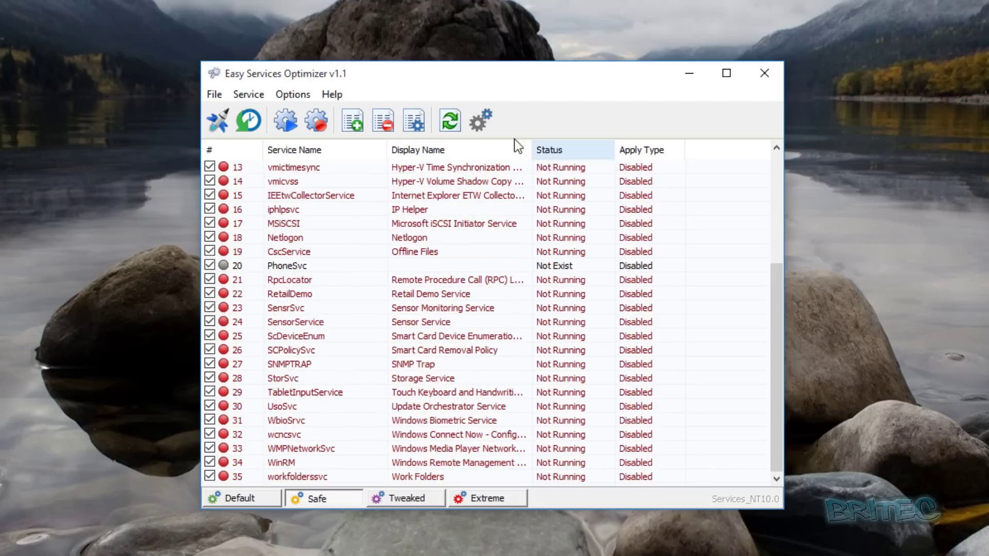
left_click(484, 132)
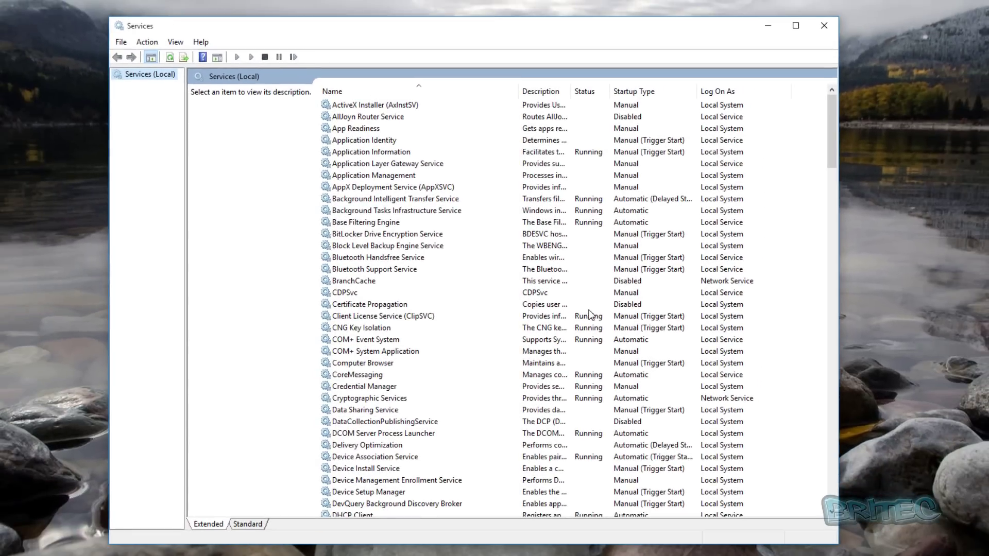
- Scroll Services to confirm the Hyper-V entries show Disabled, then close the console
left_click_drag(831, 131, 834, 235)
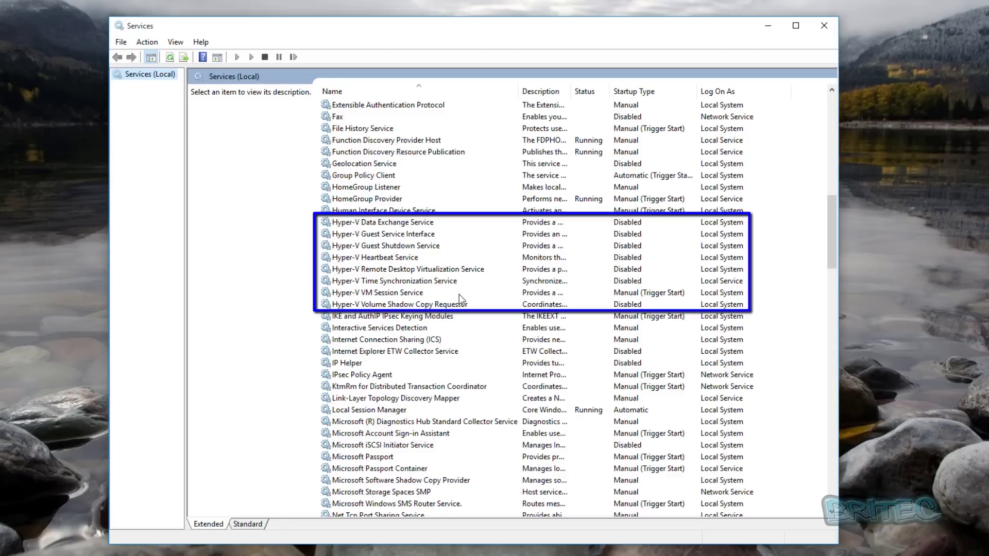
left_click(385, 293)
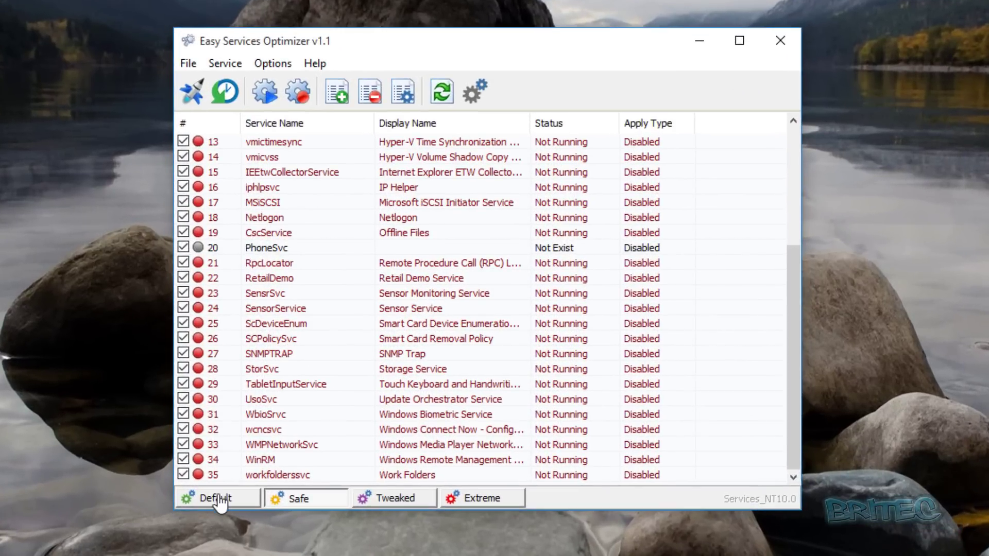
- Apply the Default preset with the rocket button, restarting iphlpsvc, WinRM and WMPNetworkSvc, then reopen Services
left_click(219, 499)
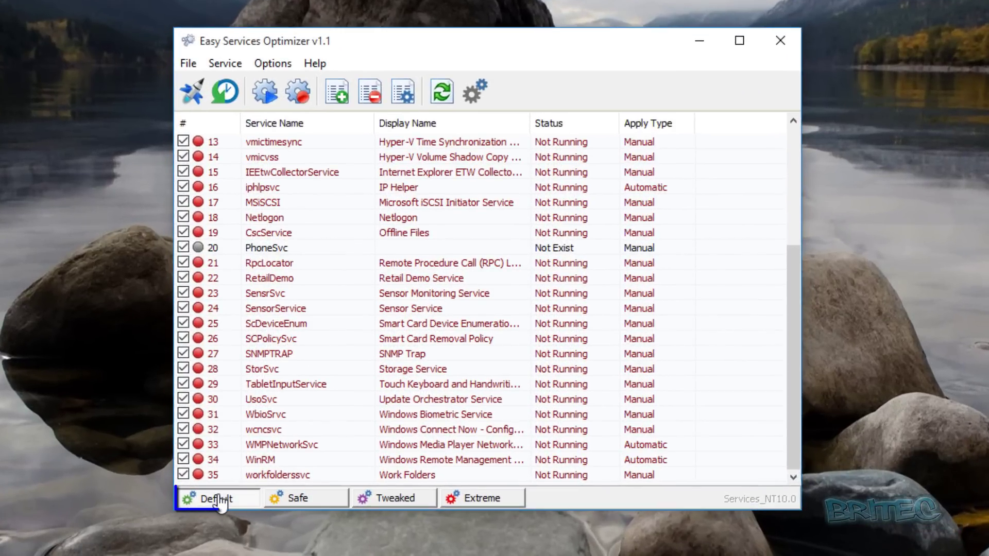
left_click(202, 95)
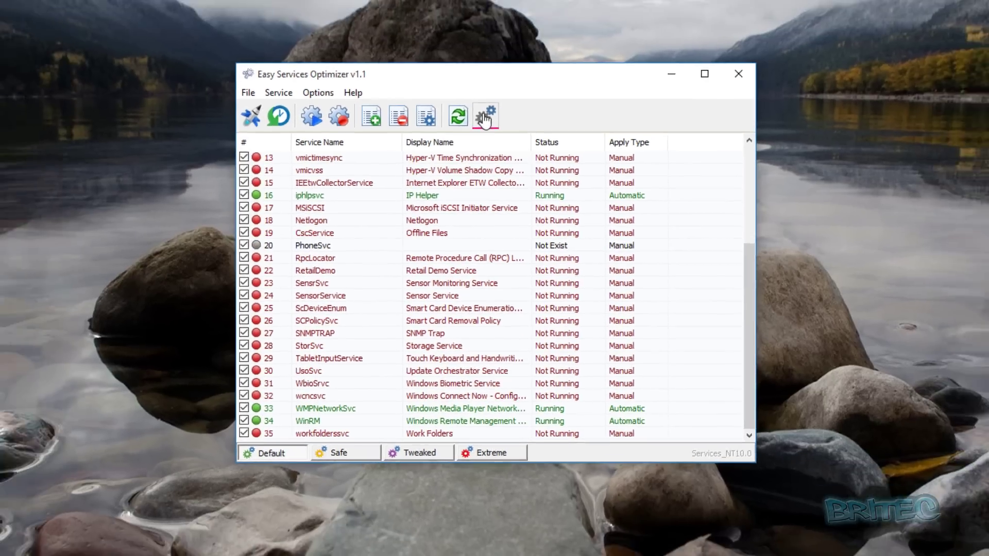
left_click(484, 118)
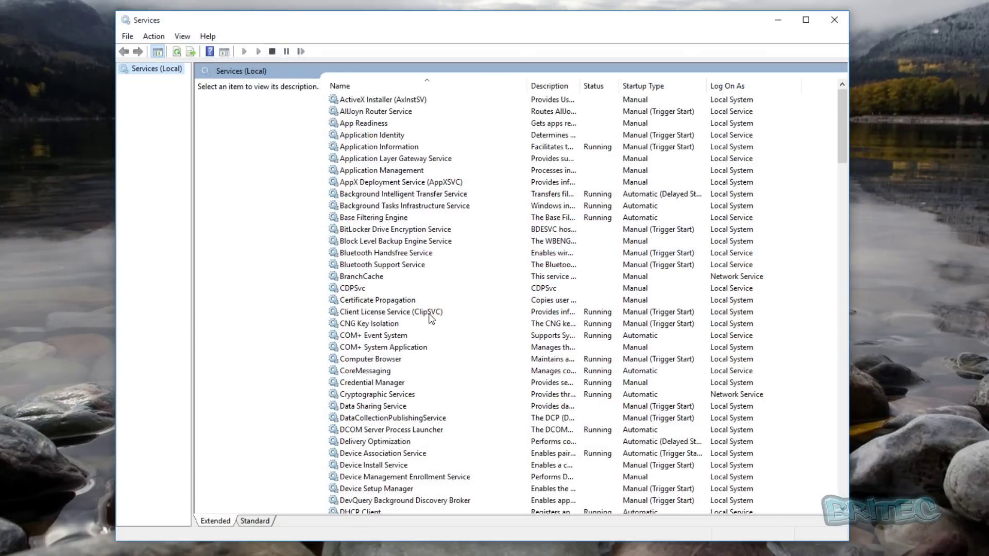
- Scroll the Services list to verify the Hyper-V services are back to Manual (Trigger Start)
scroll(437, 311, "down", 5)
scroll(428, 316, "up", 5)
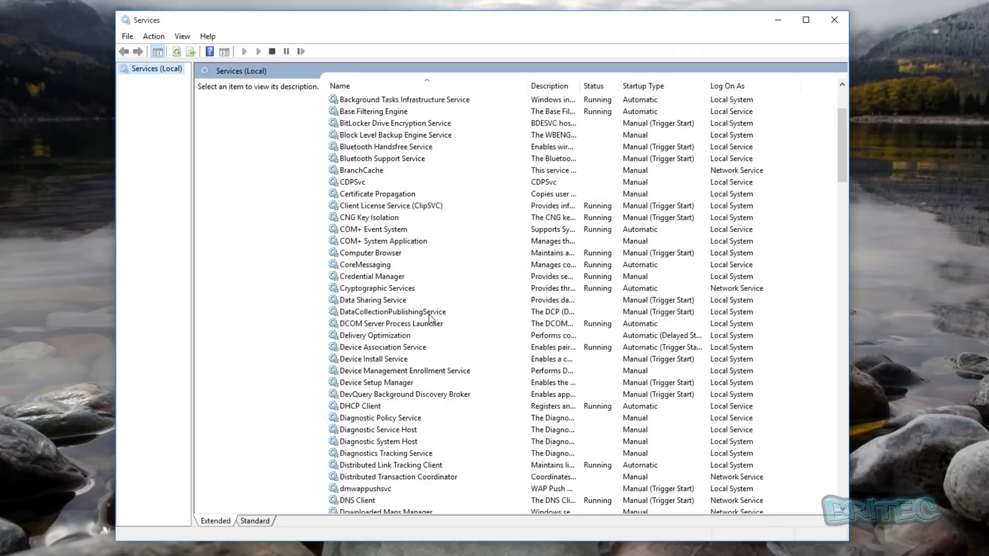
scroll(426, 323, "down", 15)
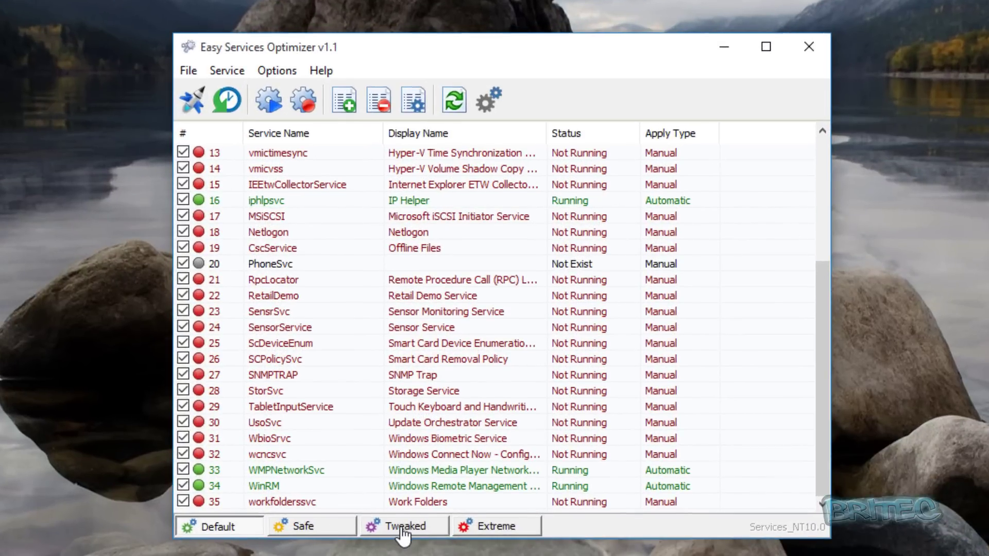
- After previewing Tweaked, Extreme and Default, select the Safe preset and apply it with the rocket button
left_click(404, 526)
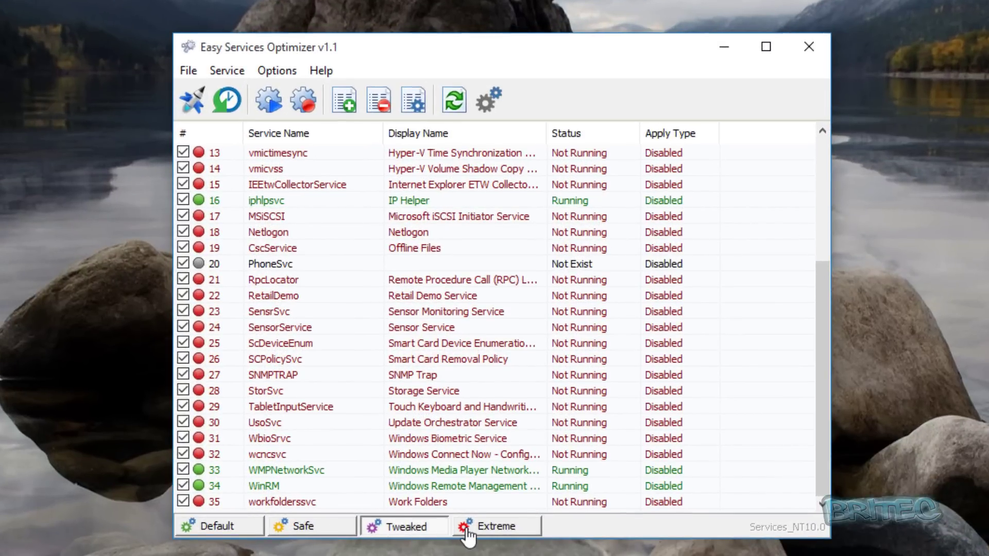
left_click(492, 528)
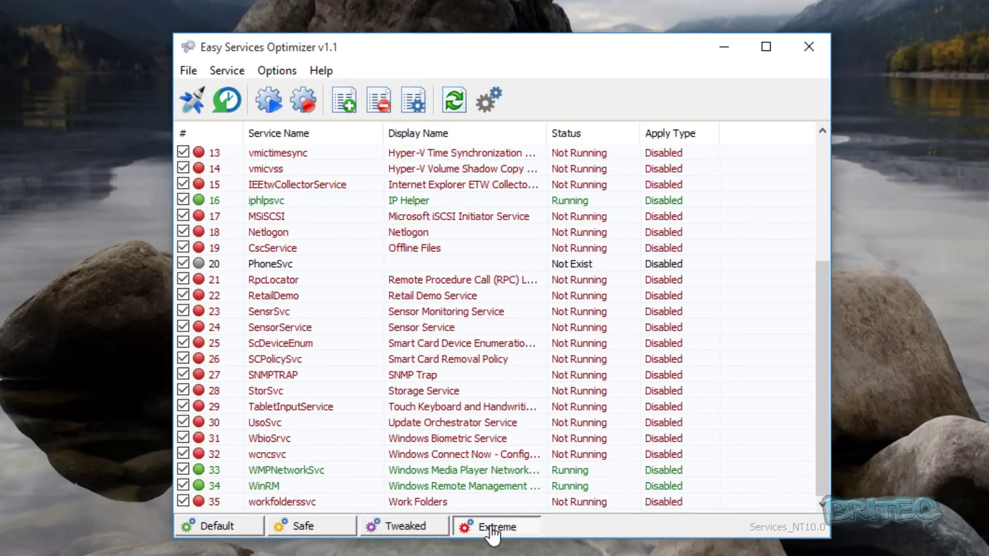
left_click(305, 526)
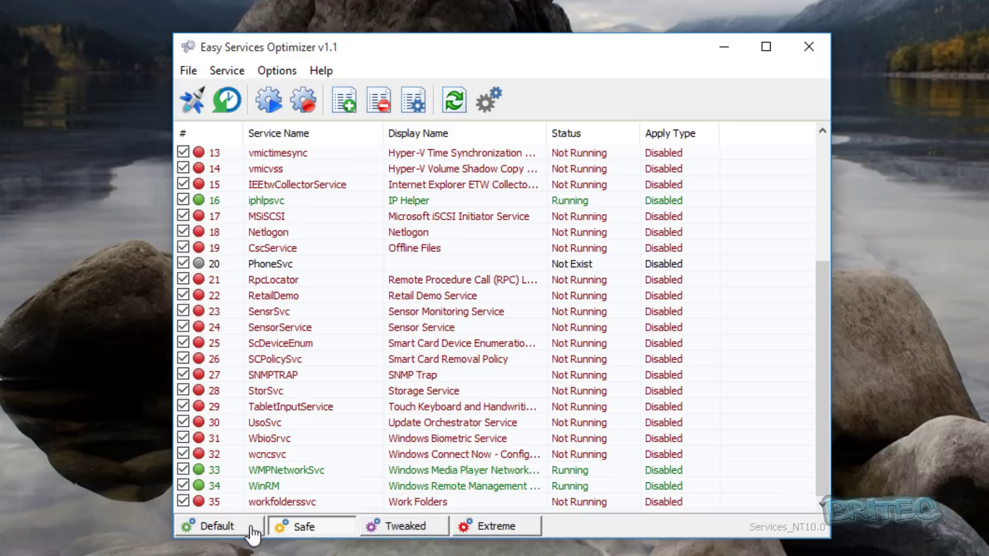
left_click(246, 528)
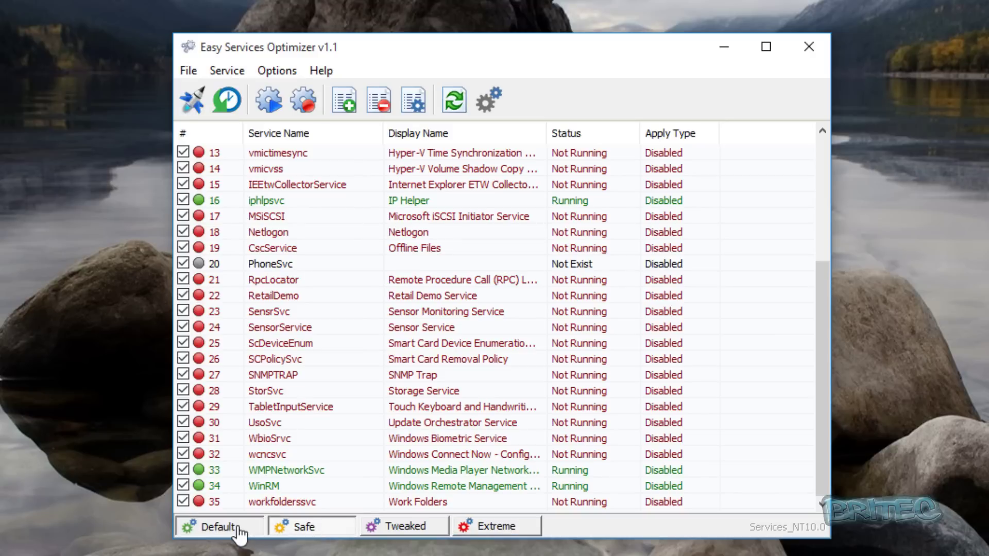
left_click(284, 525)
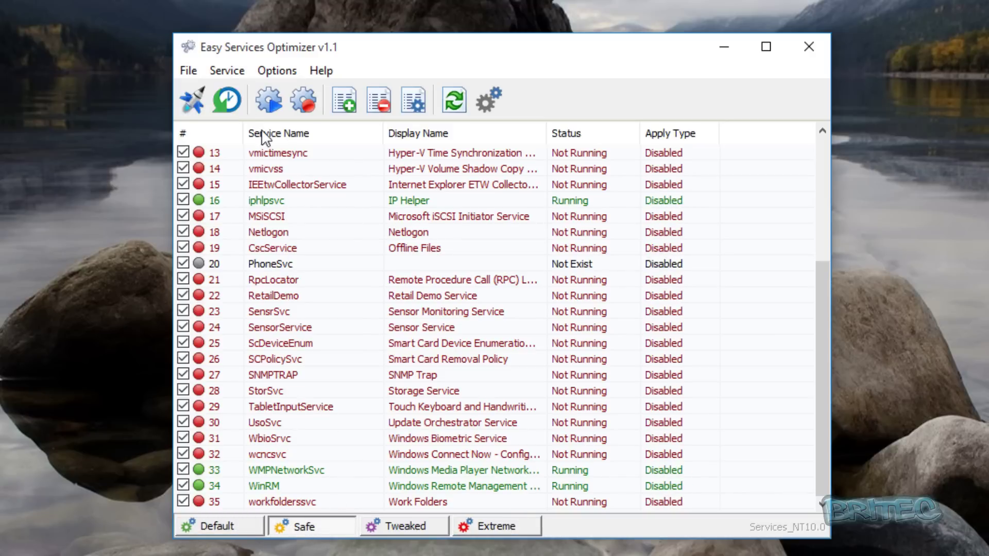
left_click(191, 100)
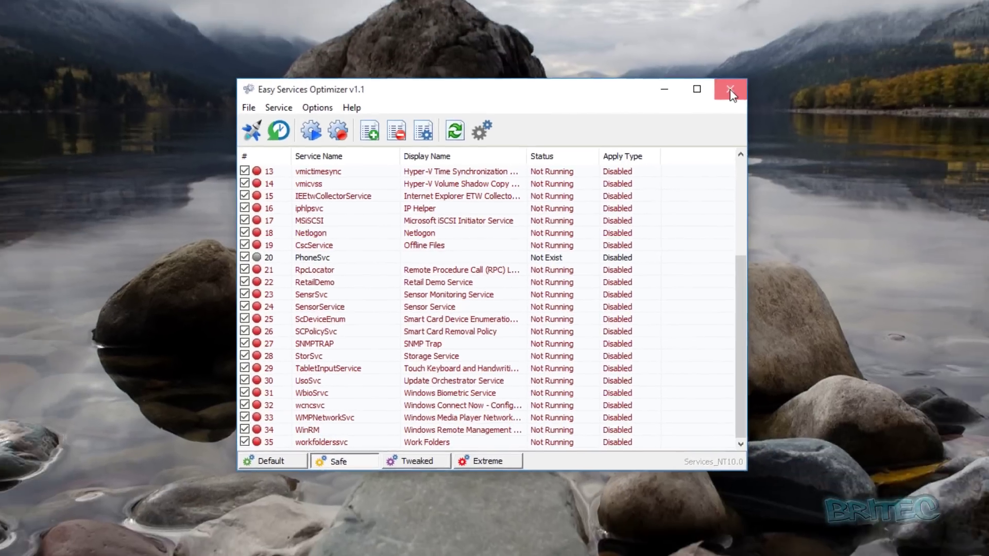
left_click(807, 46)
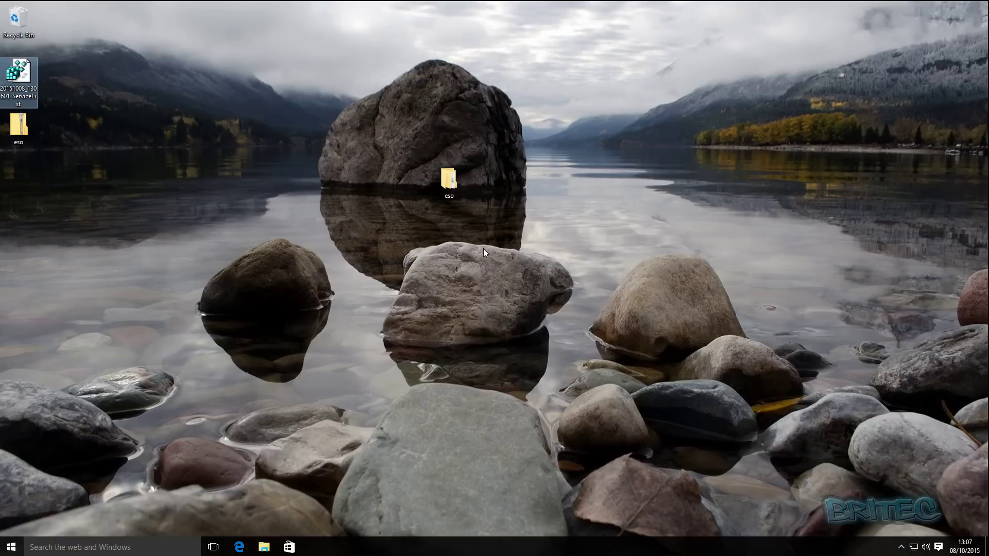